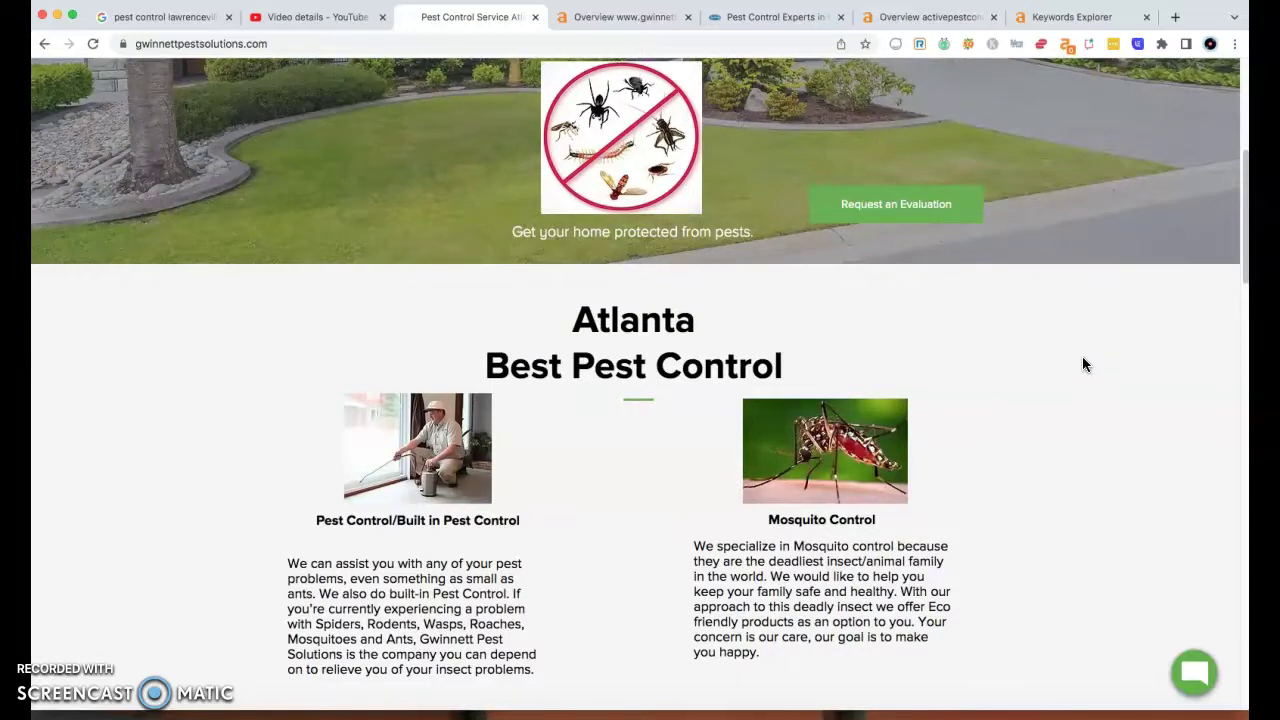
Step: Scroll up and down the open page to look over its content
scroll(1080, 355, "up", 5)
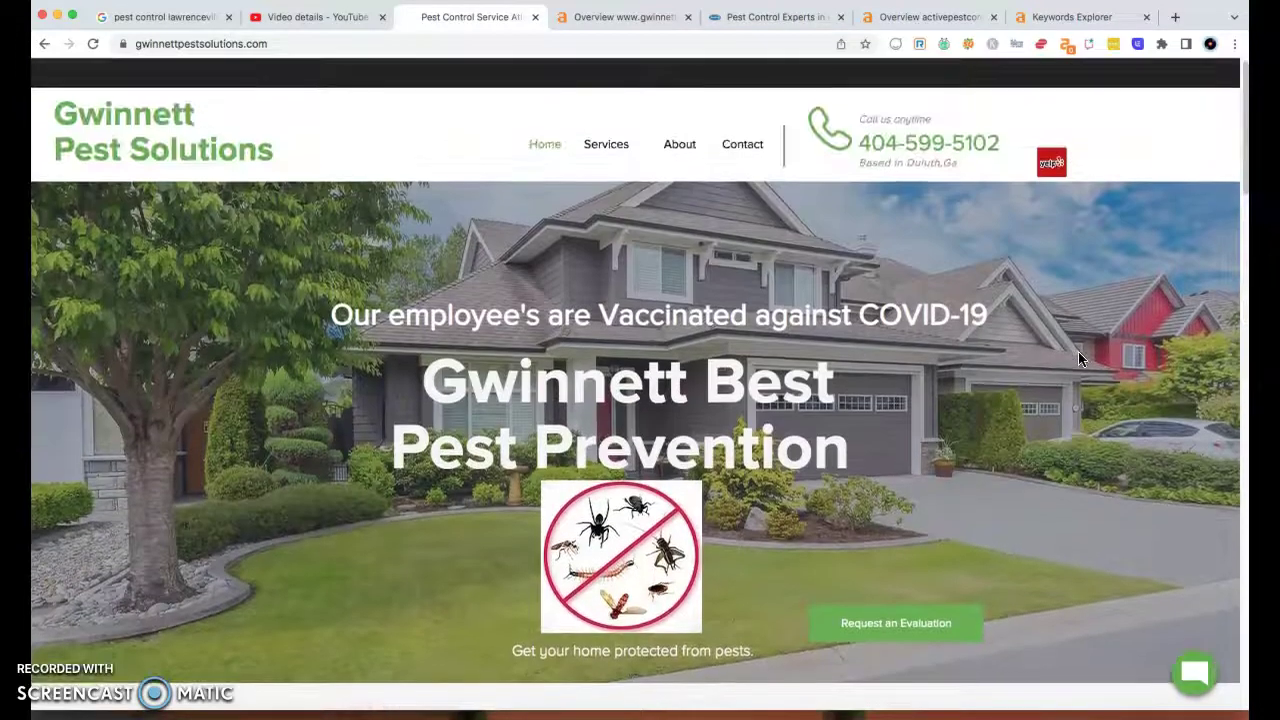
left_click(926, 190)
scroll(793, 387, "down", 1)
scroll(795, 365, "down", 7)
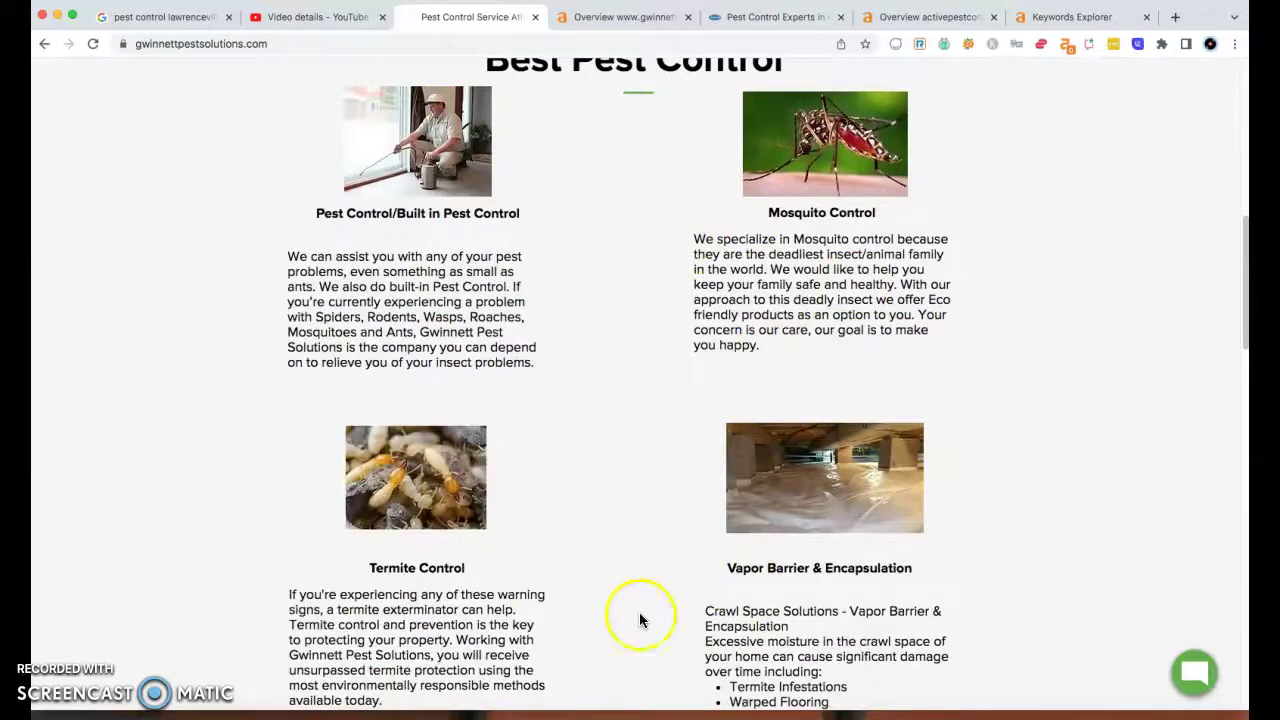
scroll(706, 488, "down", 5)
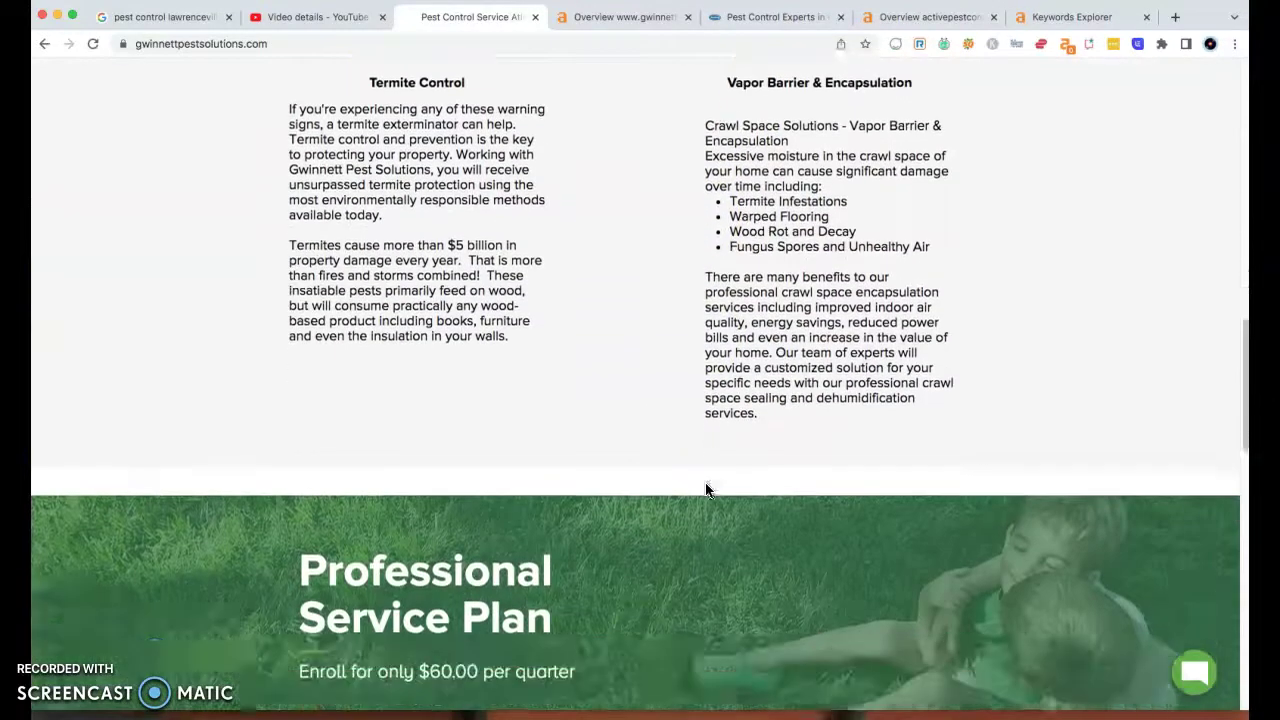
scroll(706, 485, "down", 3)
scroll(651, 270, "down", 3)
scroll(676, 427, "up", 10)
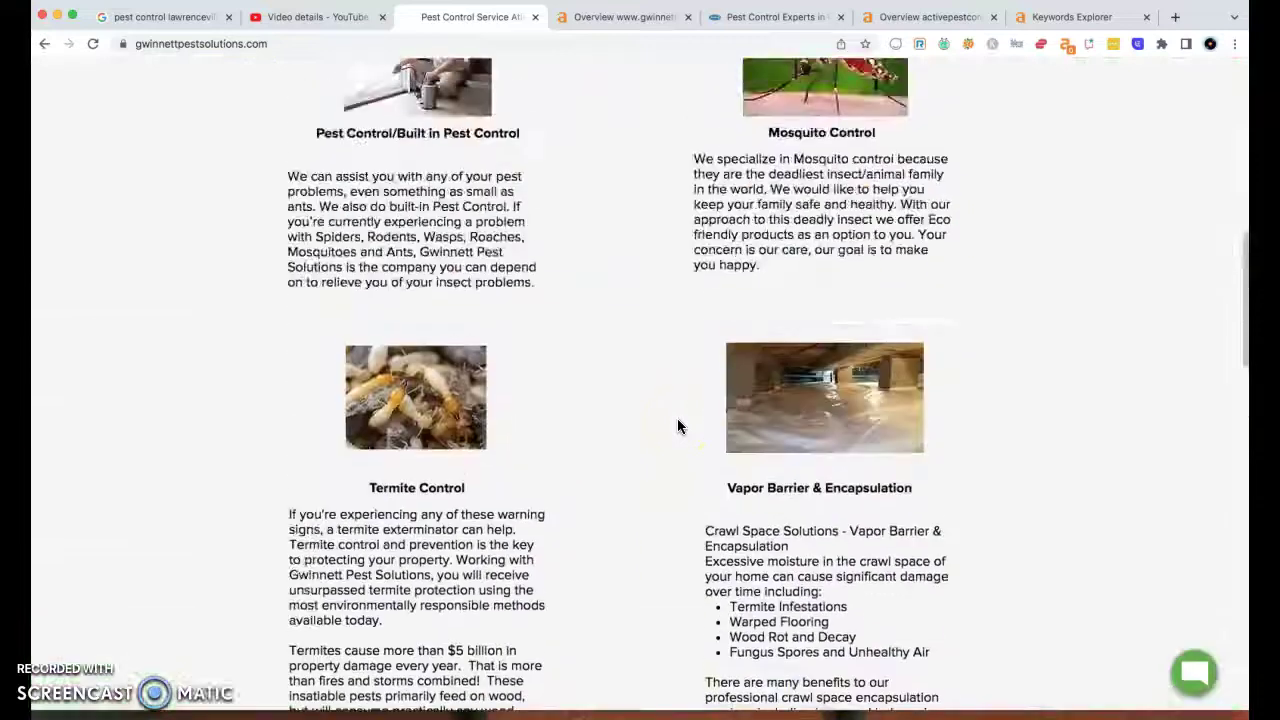
scroll(678, 427, "up", 5)
Step: Bring up the Google results for 'pest control lawrenceville ga' and dismiss the query suggestions
left_click(133, 20)
left_click(370, 97)
left_click(363, 90)
left_click(733, 267)
Step: Scroll the results past the Ahrefs metrics (volume 250, KD 2, CPC $18) and local pack
scroll(577, 505, "down", 5)
scroll(577, 505, "down", 8)
scroll(577, 505, "down", 5)
scroll(577, 505, "down", 8)
scroll(577, 505, "down", 4)
scroll(617, 506, "down", 4)
scroll(617, 500, "up", 8)
Step: Glance at the client's site, then scroll through activepestcontrol.com's Lawrenceville pest control page
left_click(502, 30)
left_click(757, 20)
scroll(310, 275, "down", 20)
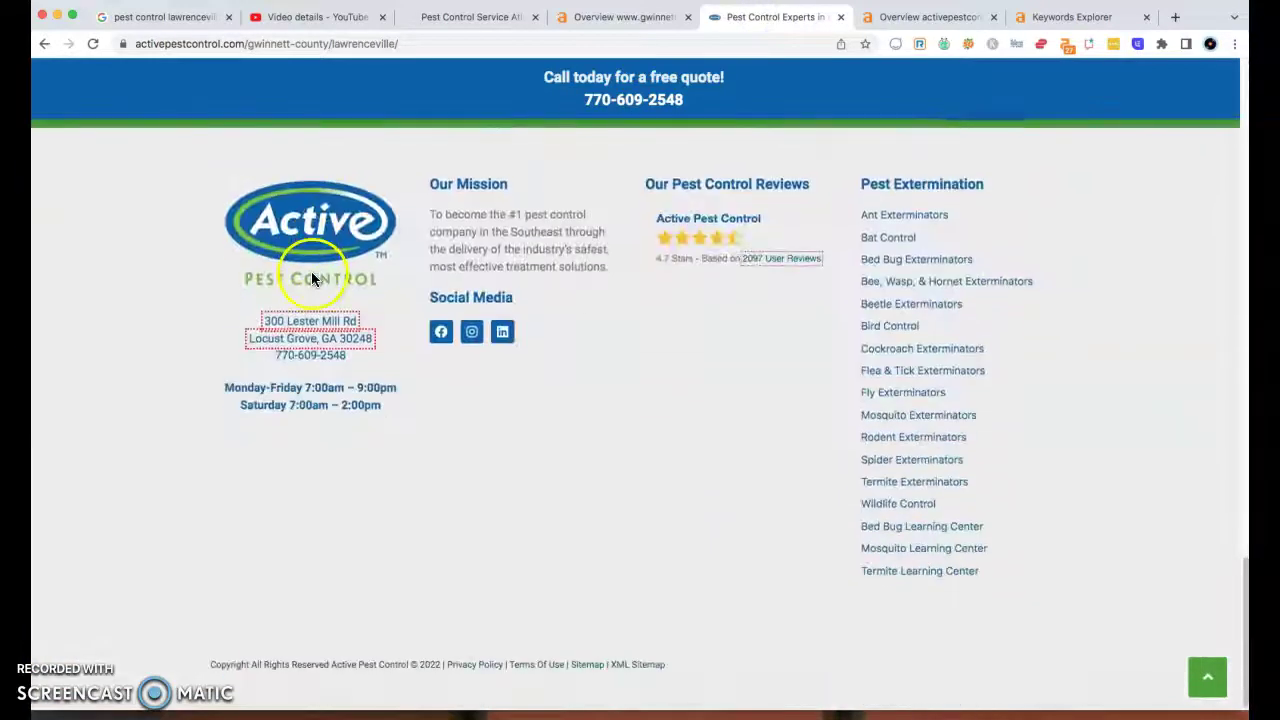
scroll(311, 275, "up", 20)
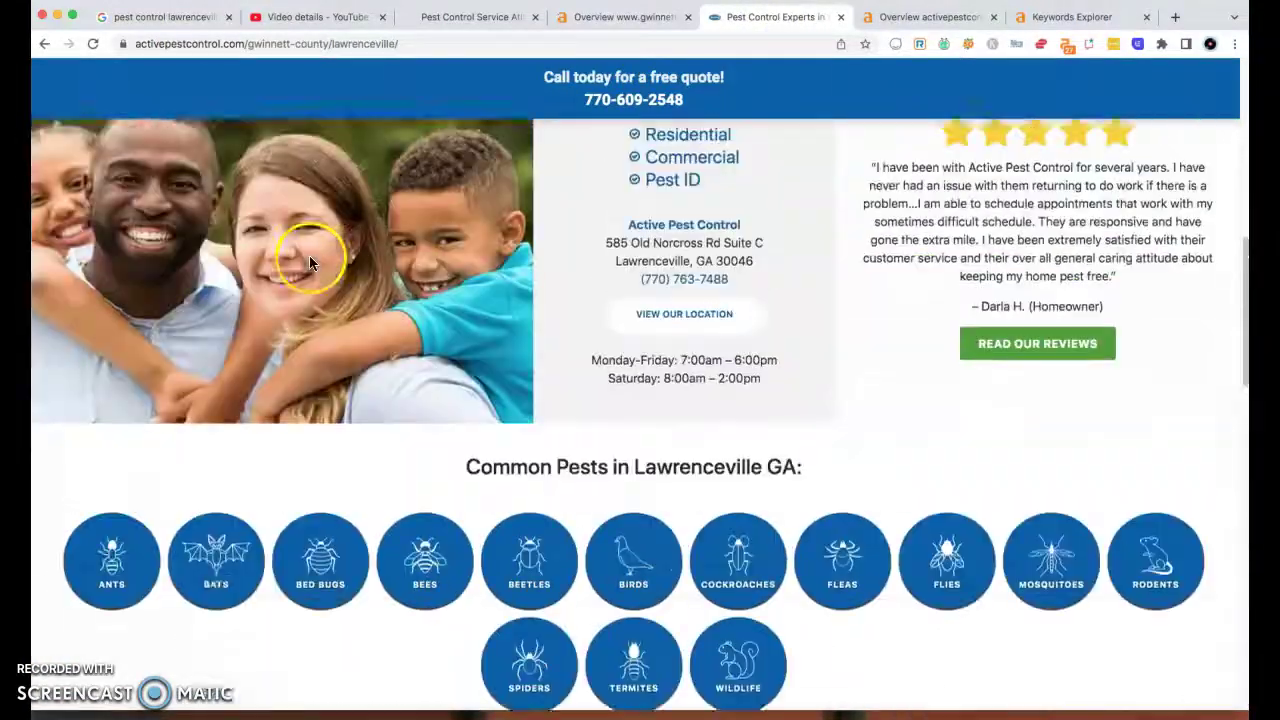
scroll(309, 262, "up", 5)
scroll(469, 376, "down", 3)
Step: Review the Google local pack listings and the Ahrefs keyword ideas panel for the Lawrenceville query
left_click(215, 25)
scroll(371, 172, "up", 10)
scroll(466, 286, "down", 5)
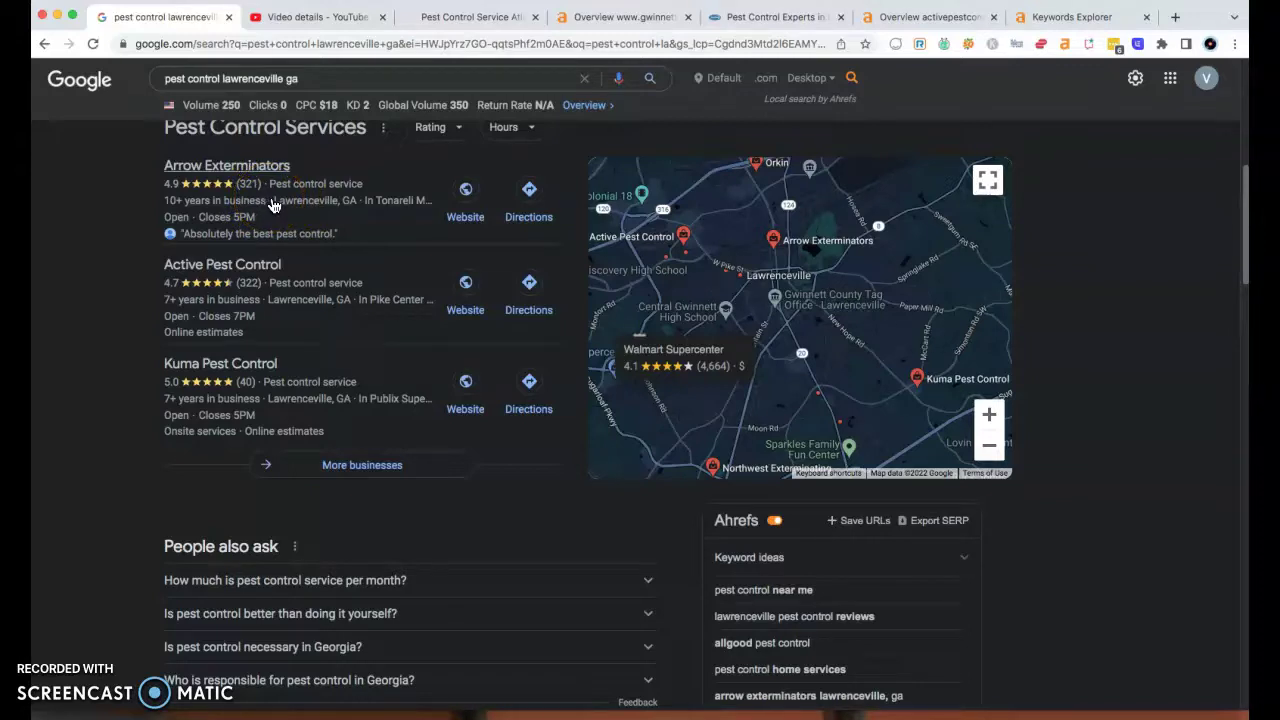
left_click(272, 204)
scroll(401, 371, "down", 8)
Step: Show the Ahrefs Site Explorer overview for the client's gwinnettpestsolutions.com domain
left_click(598, 14)
Step: Open the 8.93K backlinks report from the Ahrefs overview of Active Pest Control's Lawrenceville page
left_click(884, 20)
left_click(491, 209)
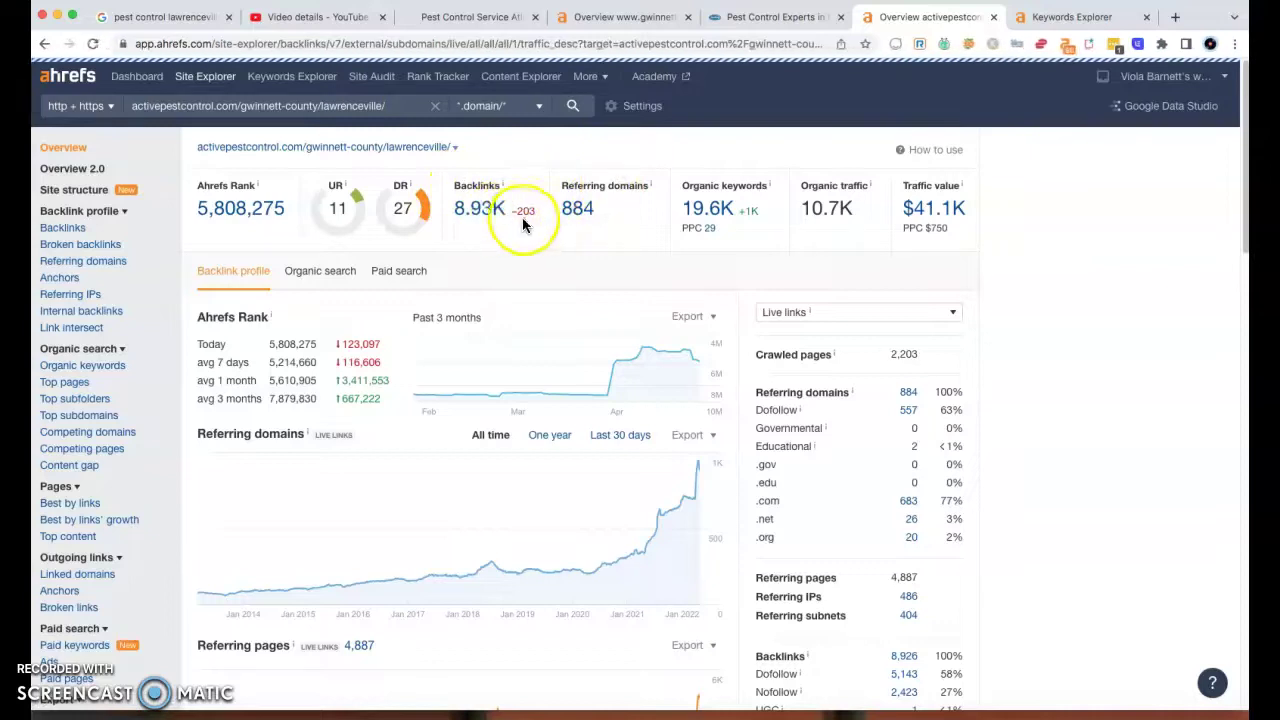
scroll(488, 516, "down", 15)
Step: Scroll through the first page of backlinks, many redirecting from allgoodservices.com
left_click(543, 314)
scroll(545, 314, "down", 10)
scroll(553, 314, "down", 5)
scroll(552, 318, "down", 7)
scroll(545, 480, "down", 5)
scroll(540, 520, "up", 9)
scroll(538, 520, "down", 8)
scroll(537, 515, "down", 2)
Step: Review page 2 of the backlinks, then return to the competitor page's Overview
left_click(236, 606)
scroll(445, 500, "down", 3)
scroll(445, 507, "down", 5)
scroll(446, 510, "down", 3)
scroll(446, 509, "down", 2)
scroll(510, 600, "down", 5)
scroll(510, 397, "up", 4)
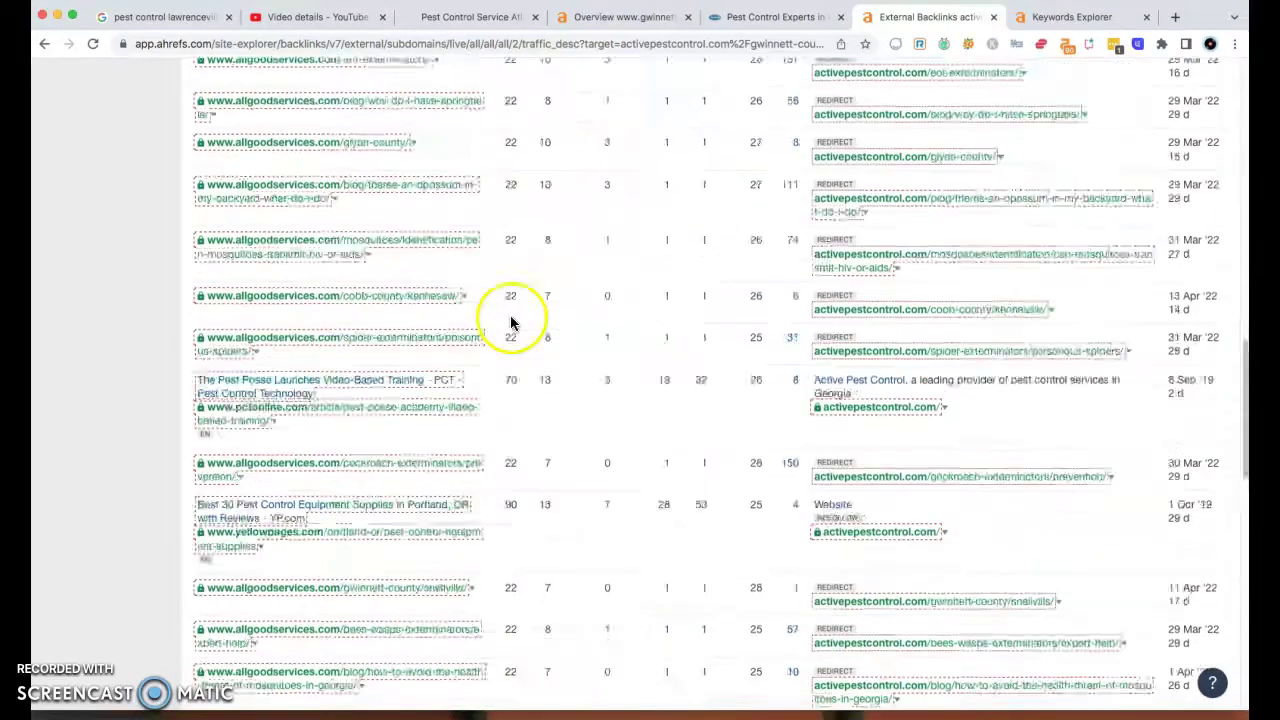
scroll(512, 322, "up", 10)
left_click(47, 152)
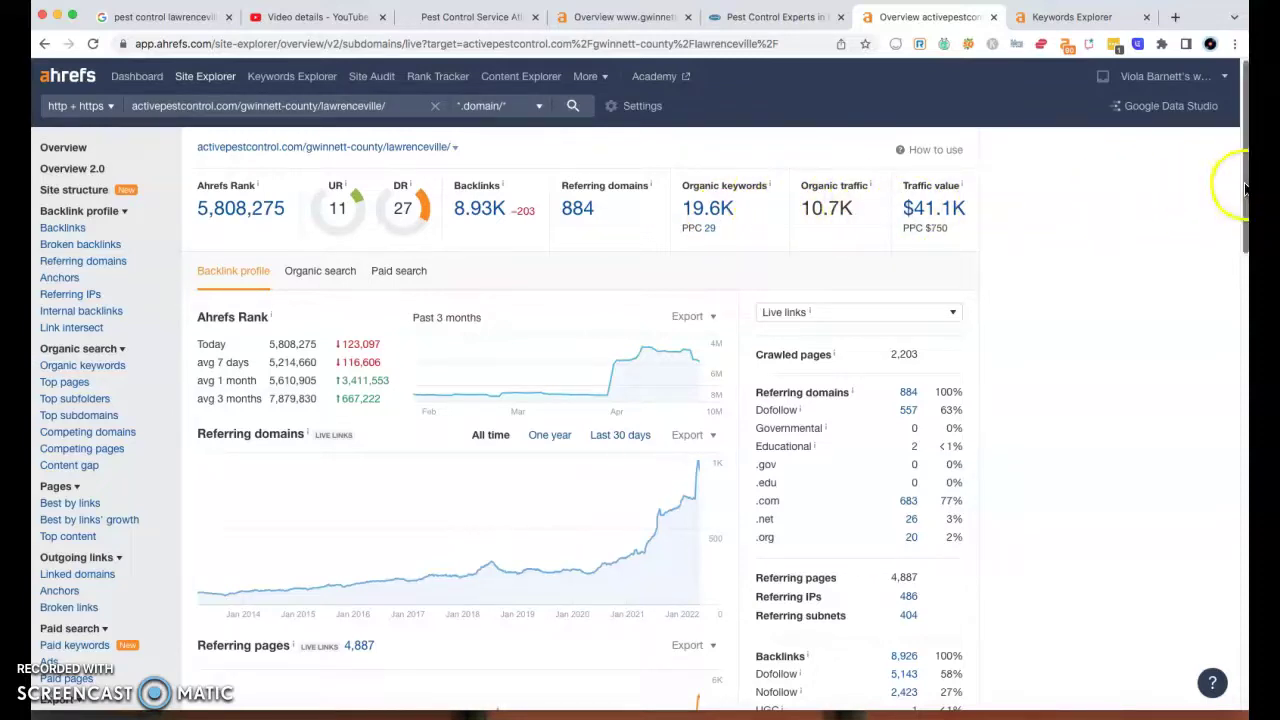
Step: Open the competitor's organic keywords and highlight the client's 'Atlanta Best Pest Control' heading
left_click(722, 210)
left_click(445, 20)
scroll(546, 262, "up", 3)
scroll(546, 262, "up", 2)
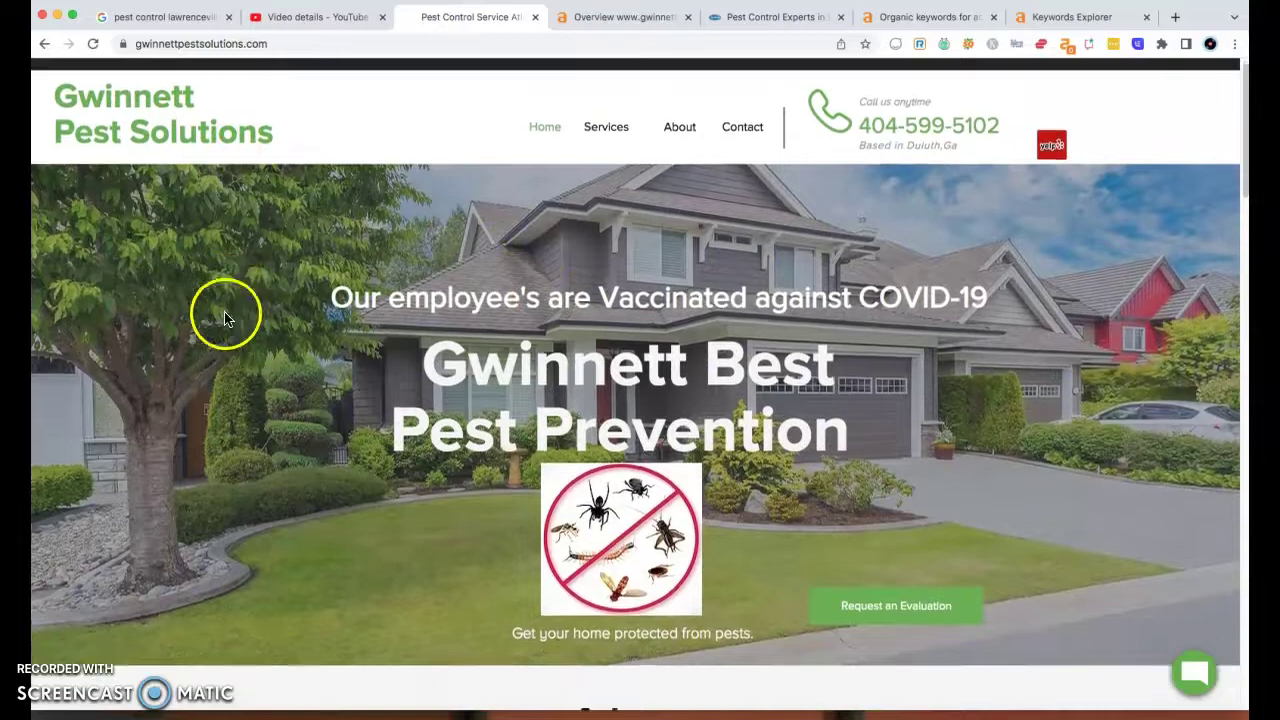
scroll(525, 378, "down", 4)
left_click_drag(806, 386, 509, 345)
left_click(874, 355)
Step: Select the 'atlanta best pest control' query in Ahrefs Keywords Explorer
scroll(895, 361, "up", 4)
left_click(1053, 17)
left_click(155, 111)
Step: Filter the competitor's organic keywords to those including 'lawrenceville', noting volume 250 and traffic
left_click(918, 17)
left_click(734, 179)
key("Return")
left_click_drag(560, 287, 567, 289)
double_click(690, 330)
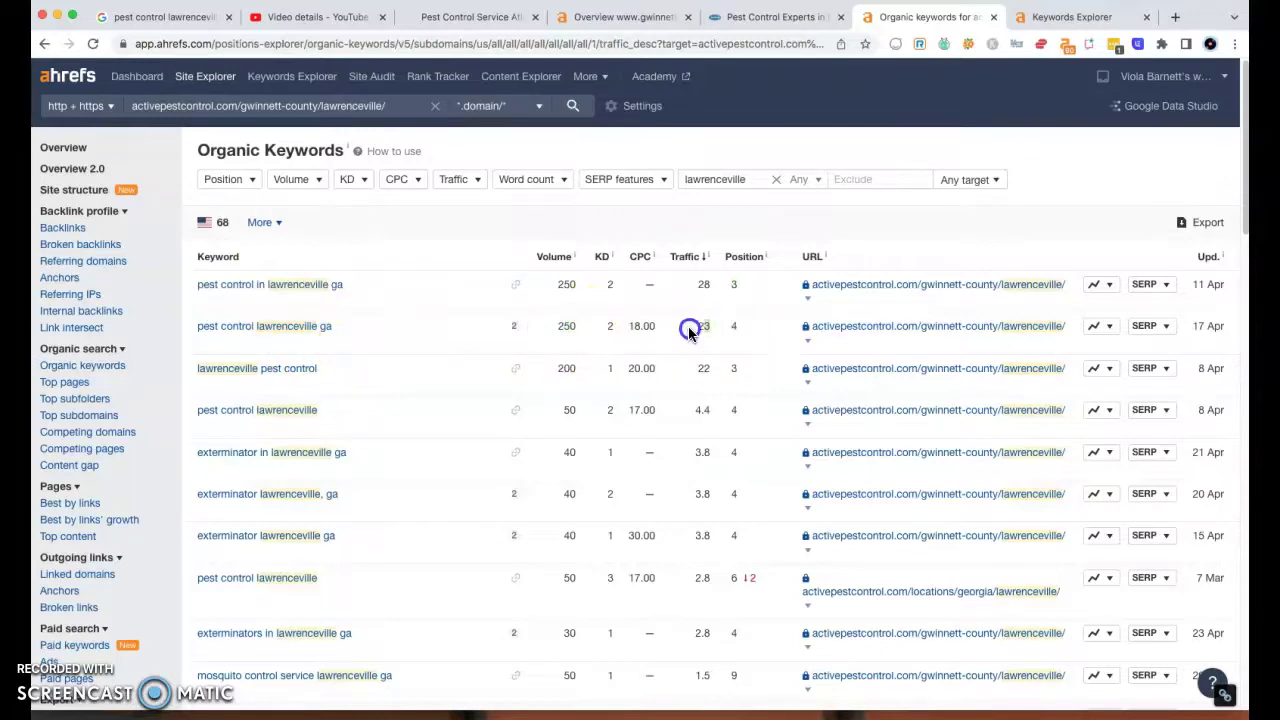
Step: Scroll the client's homepage to its 'Atlanta Best Pest Control' section with pest and mosquito services
left_click(424, 17)
scroll(449, 469, "down", 5)
scroll(452, 478, "down", 6)
scroll(455, 470, "down", 6)
scroll(449, 475, "up", 5)
scroll(449, 475, "up", 12)
Step: Save the technician photo from gwinnettpestsolutions.com's homepage via Save Image As
left_click(1027, 20)
left_click(320, 18)
left_click(465, 17)
scroll(500, 330, "down", 4)
scroll(499, 336, "down", 3)
right_click(438, 360)
left_click(516, 381)
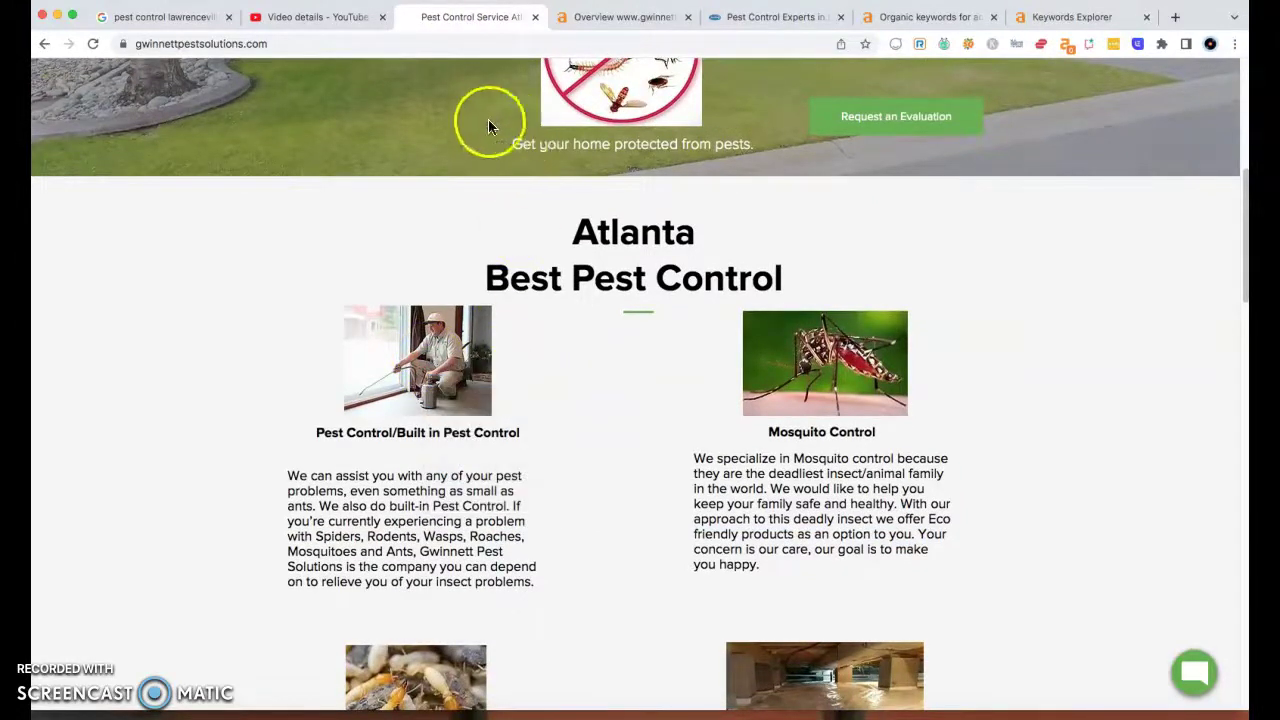